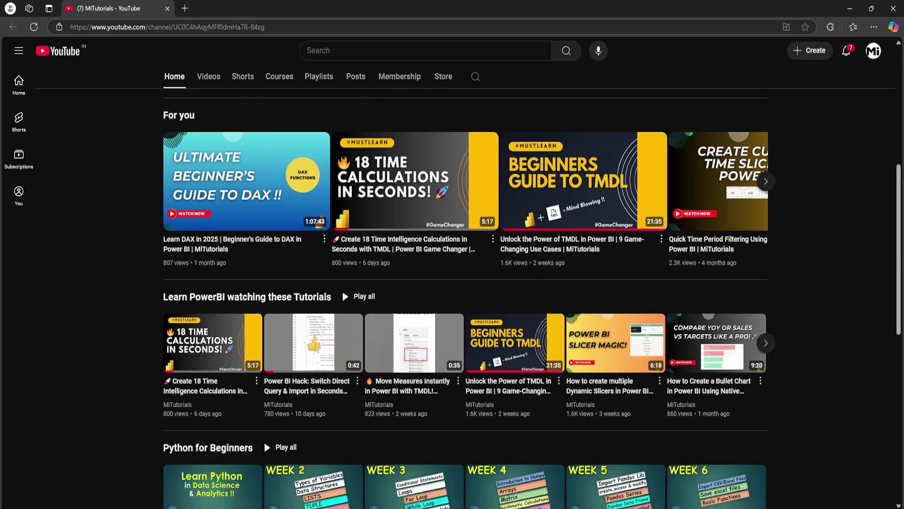
scroll(470, 286, down, 1)
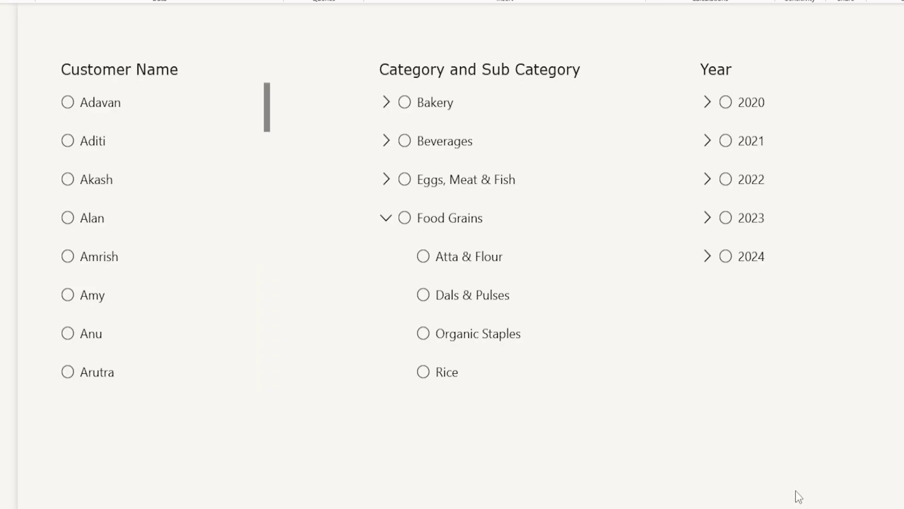
Reselect the Customer Name slicer and scroll its list to show Haseena through Kumar
click(175, 85)
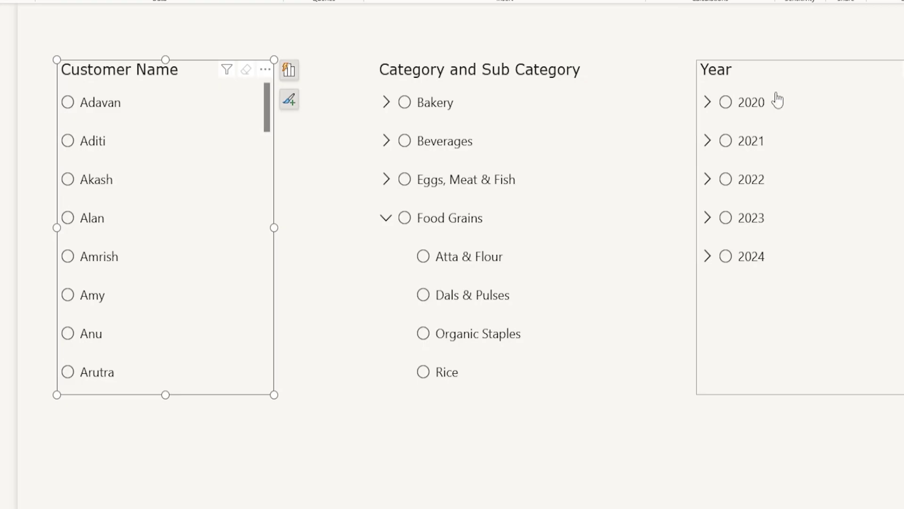
click(787, 76)
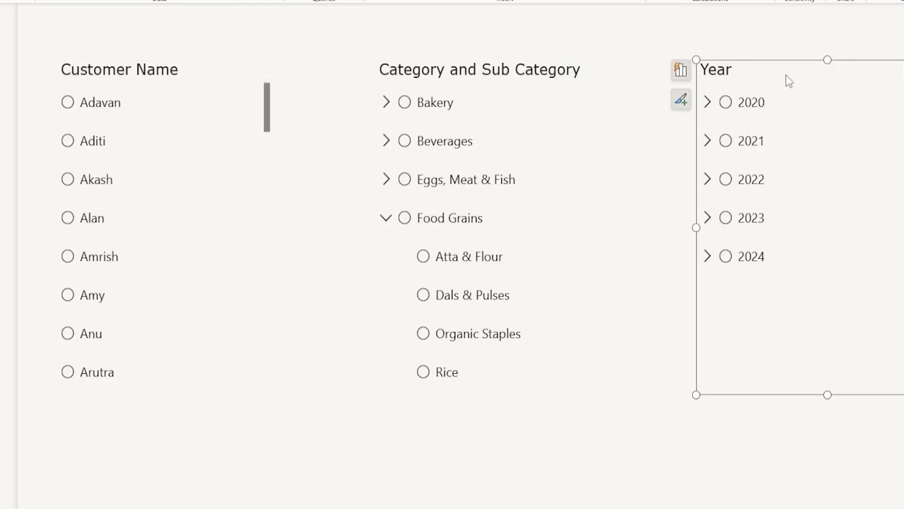
click(145, 78)
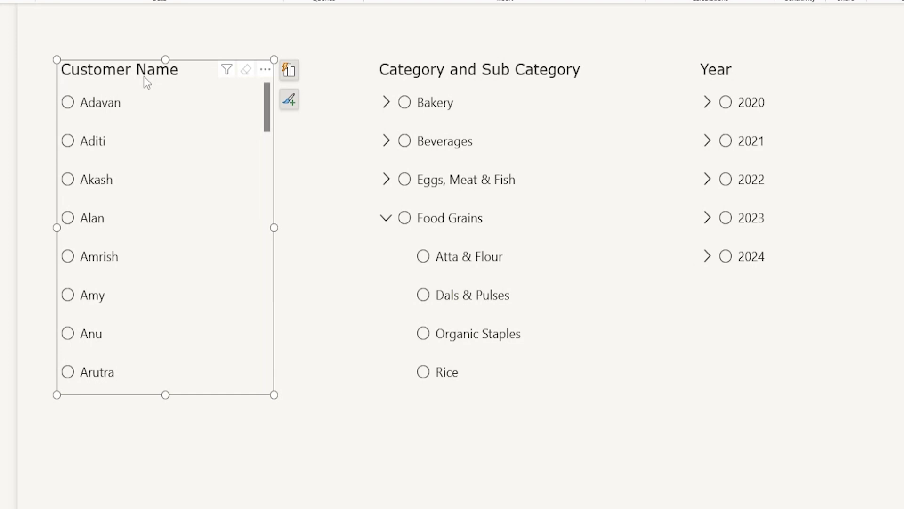
scroll(193, 262, down, 10)
scroll(193, 263, up, 3)
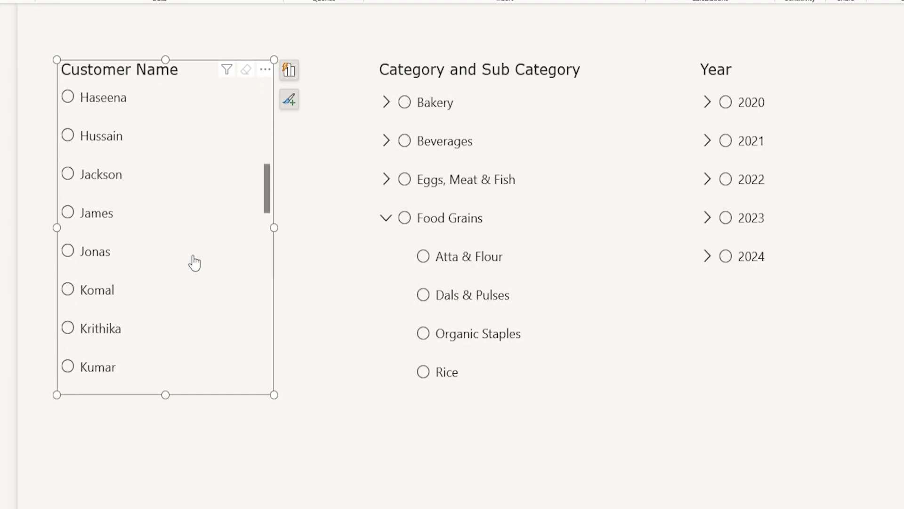
scroll(194, 263, up, 1)
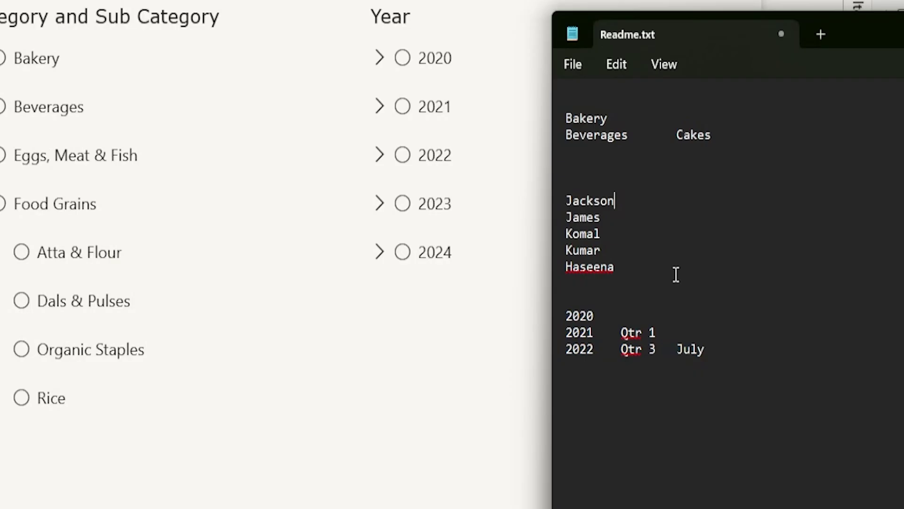
Copy the names Jackson through Haseena from Readme.txt and return to the Customer Name slicer
drag(675, 272, 548, 207)
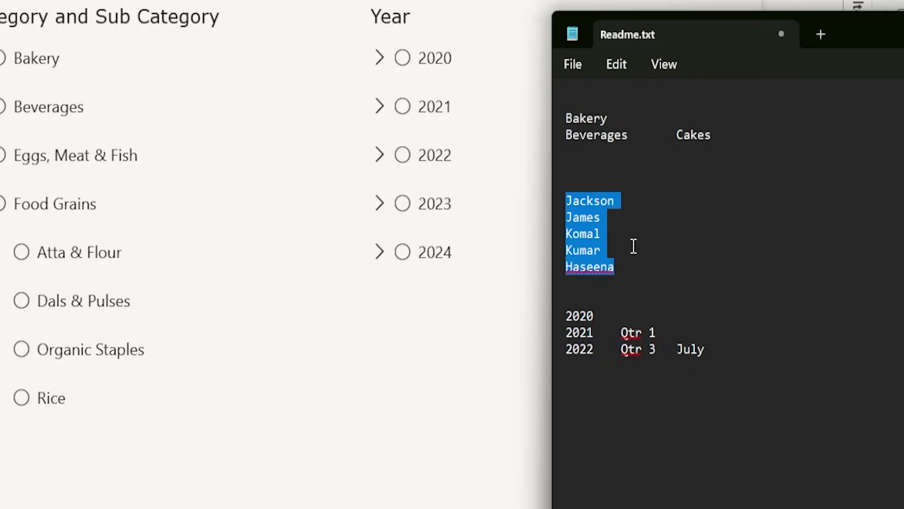
click(210, 44)
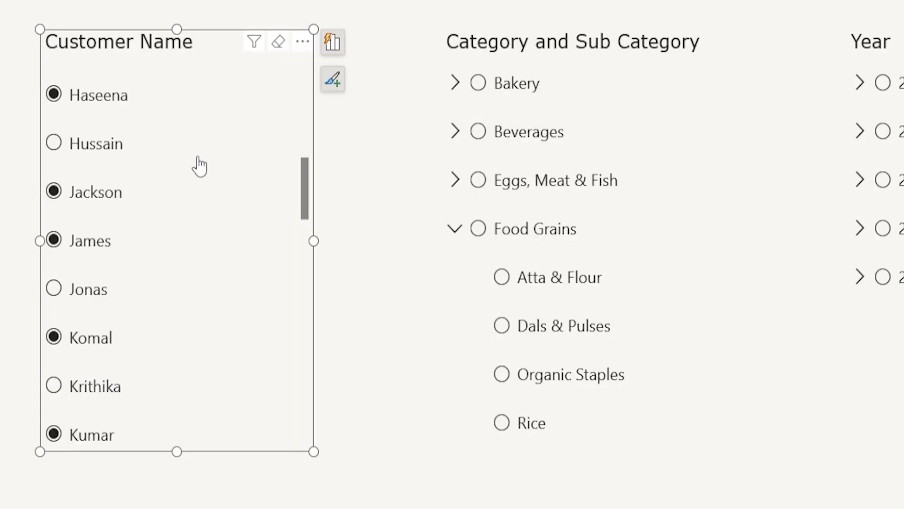
Clear the Customer Name slicer and paste the copied names to select Haseena, Jackson, James, Komal, Kumar
click(279, 43)
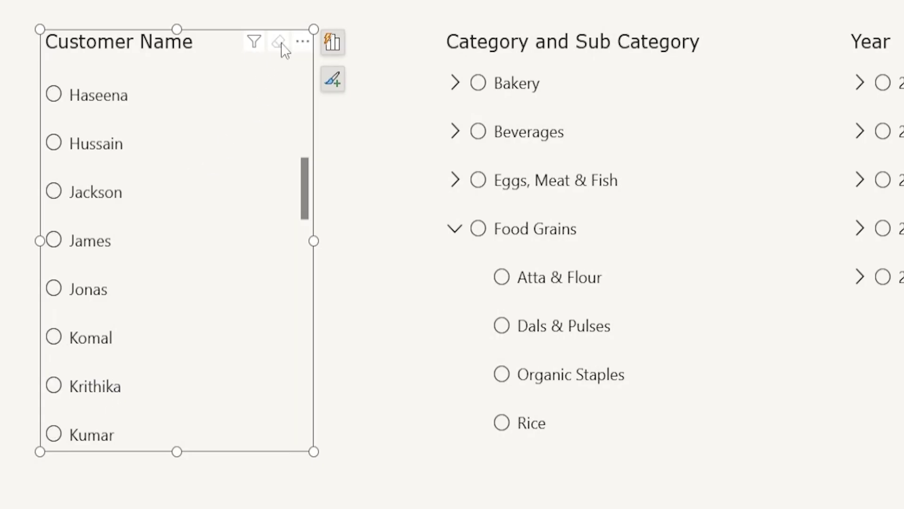
click(302, 43)
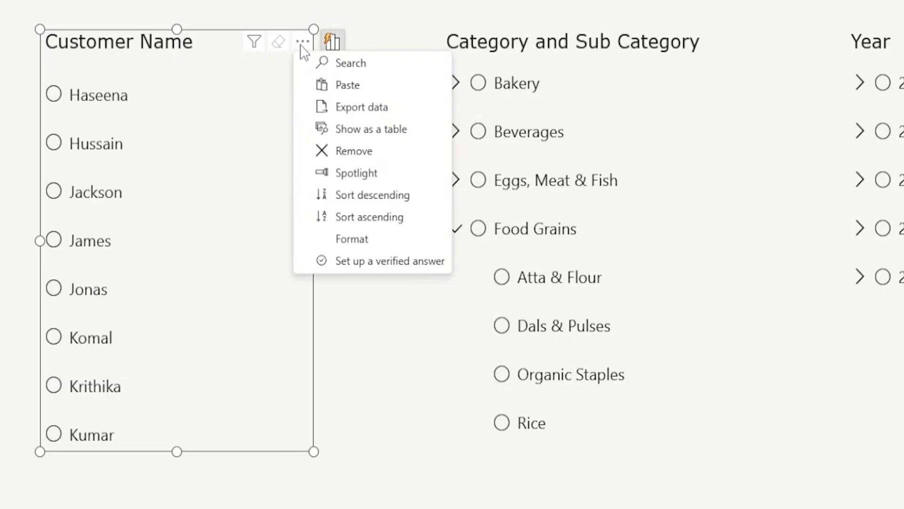
click(346, 94)
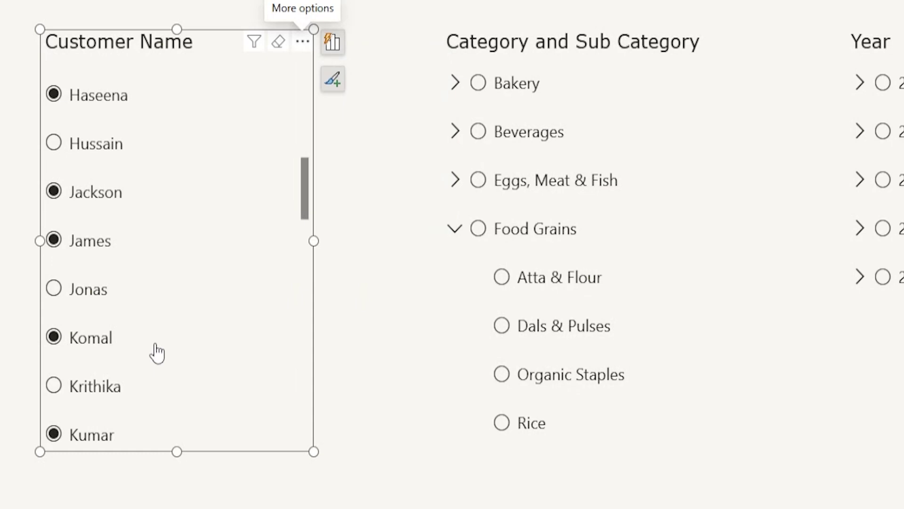
In the Category and Sub Category slicer, pick Bakery, then switch to Food Grains > Rice
click(547, 56)
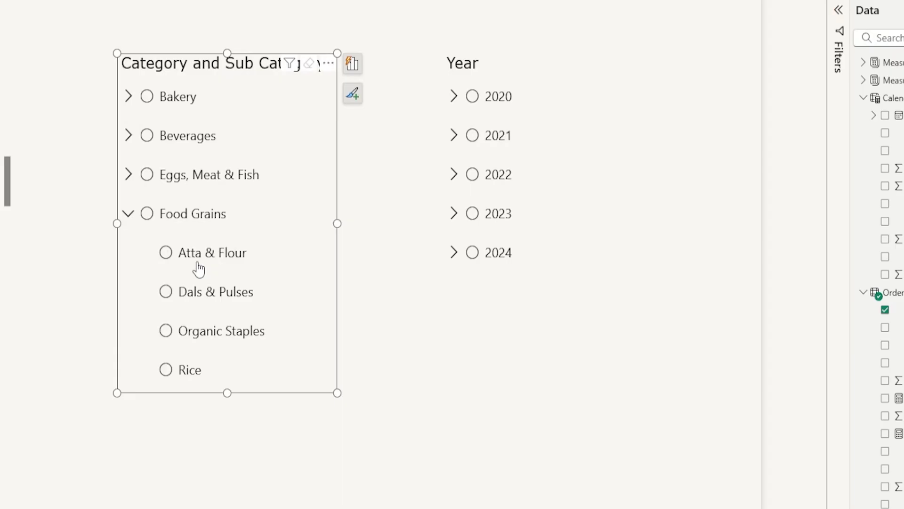
click(147, 97)
click(188, 372)
key(alt+Tab)
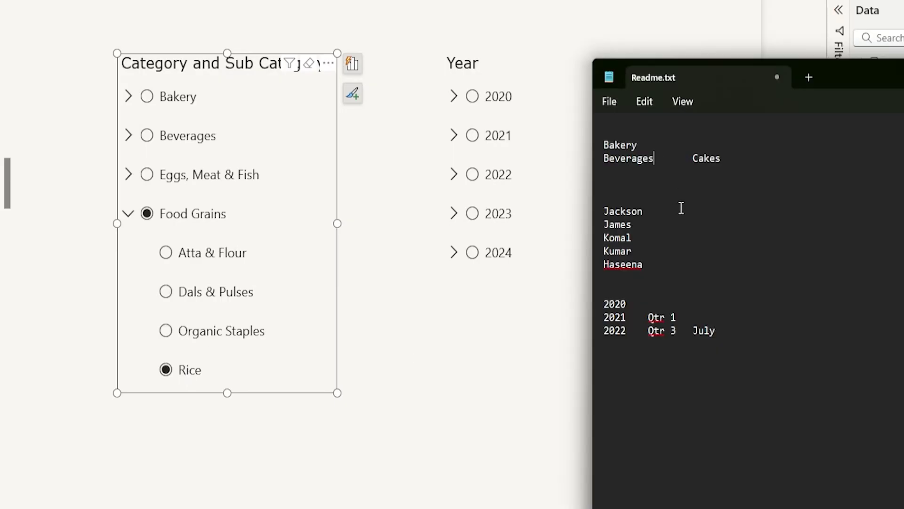
Compare the Bakery and Beverages notes with the slicer, expanding Beverages to see its subcategories
drag(649, 146, 603, 142)
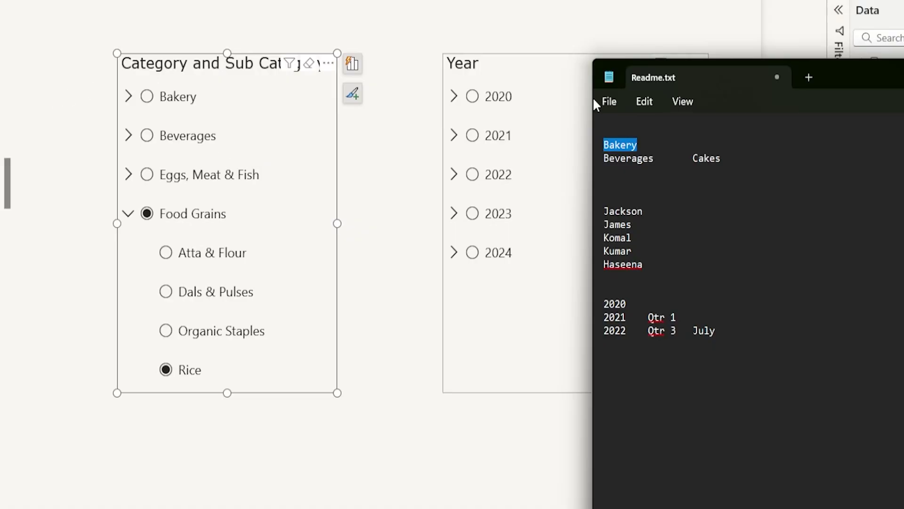
click(650, 155)
drag(649, 162, 603, 161)
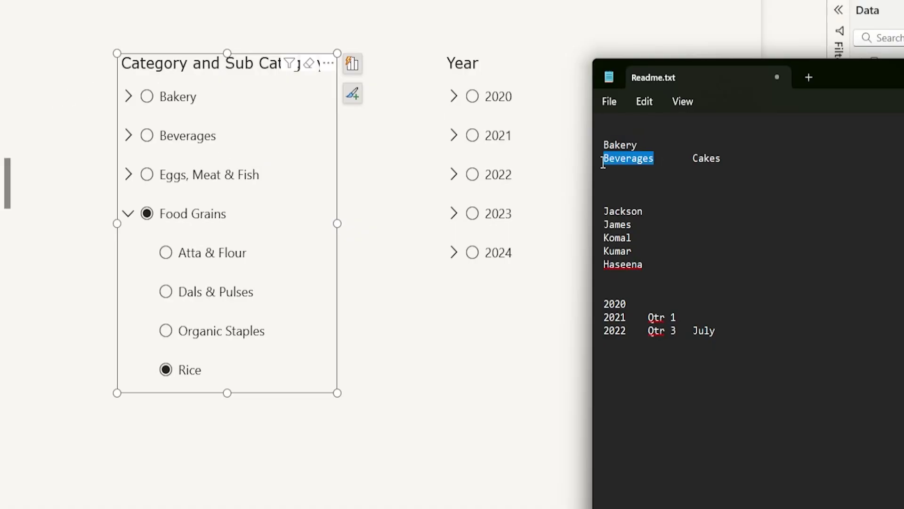
click(654, 174)
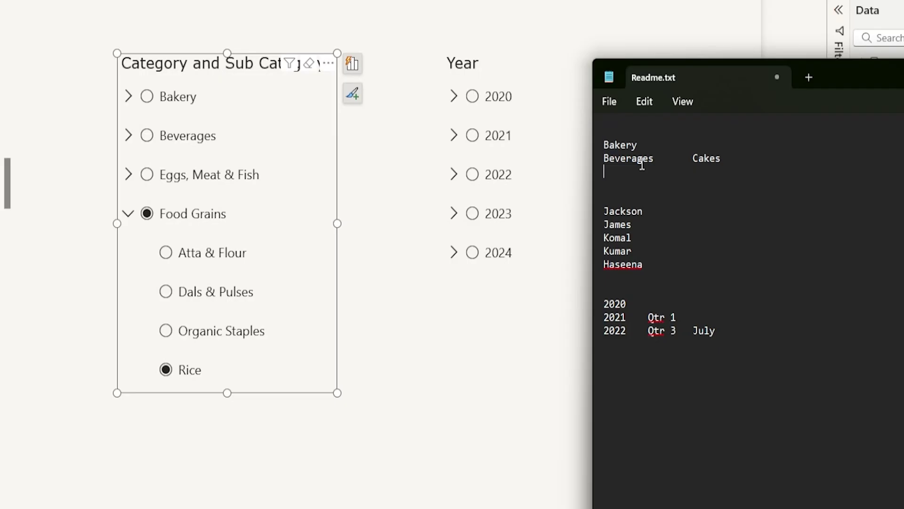
click(128, 136)
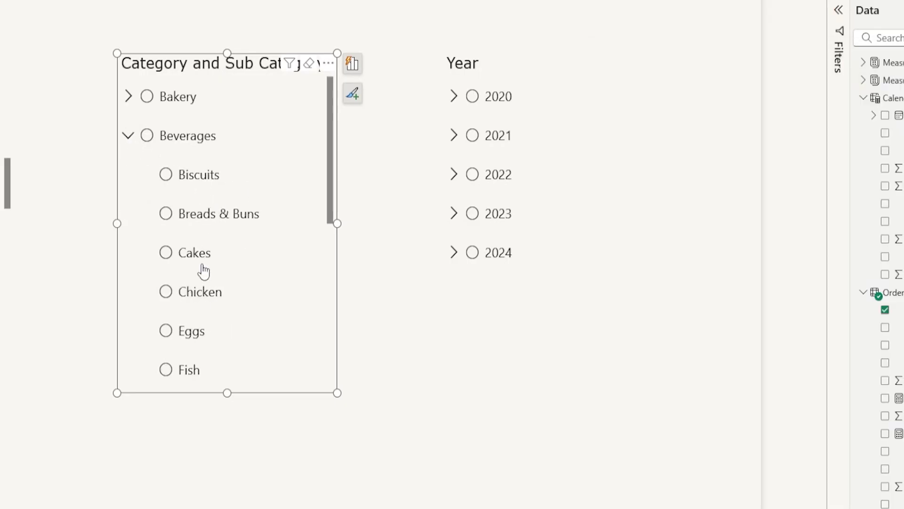
key(alt+Tab)
Rewrite line two as Beverages, a tab, then Cakes, and select the first two lines
drag(637, 145, 604, 146)
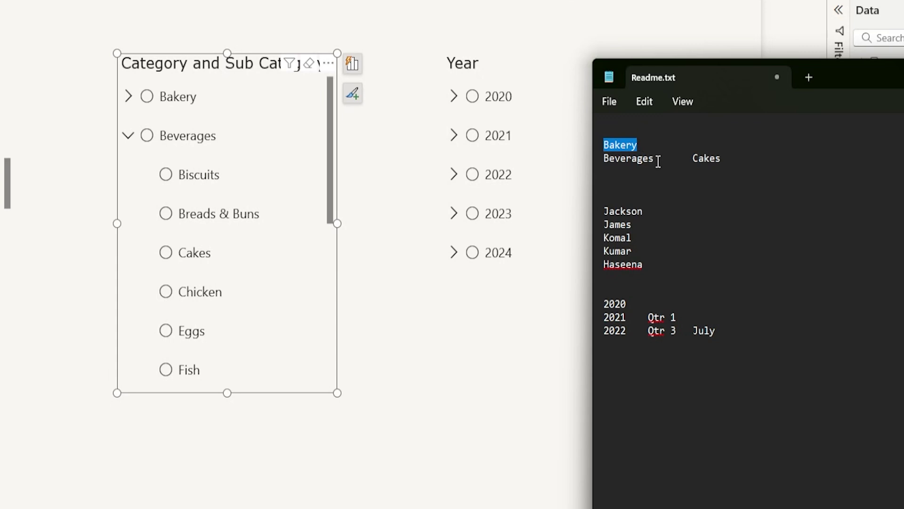
drag(657, 158, 600, 158)
click(722, 162)
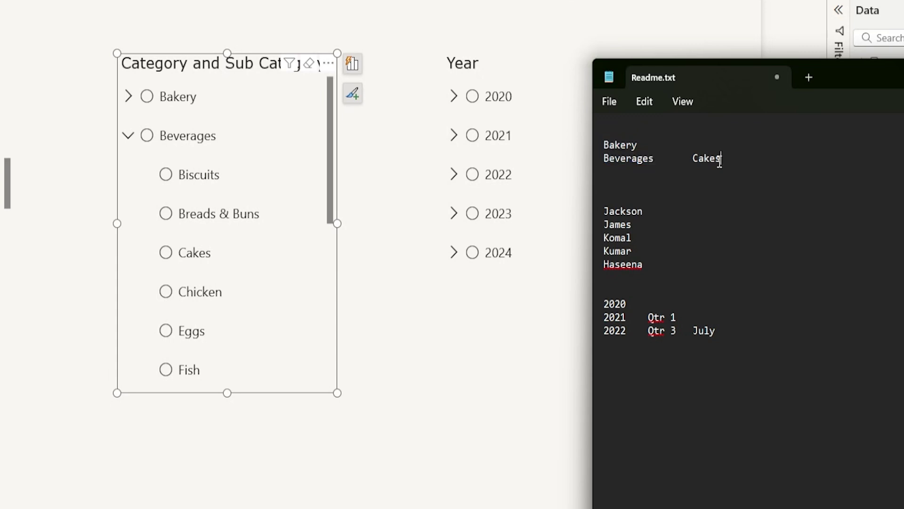
key(BackSpace)
key(BackSpace)
key(BackSpace)
key(BackSpace)
key(BackSpace)
key(BackSpace)
key(BackSpace)
text(s)
key(Tab)
text(Cakes)
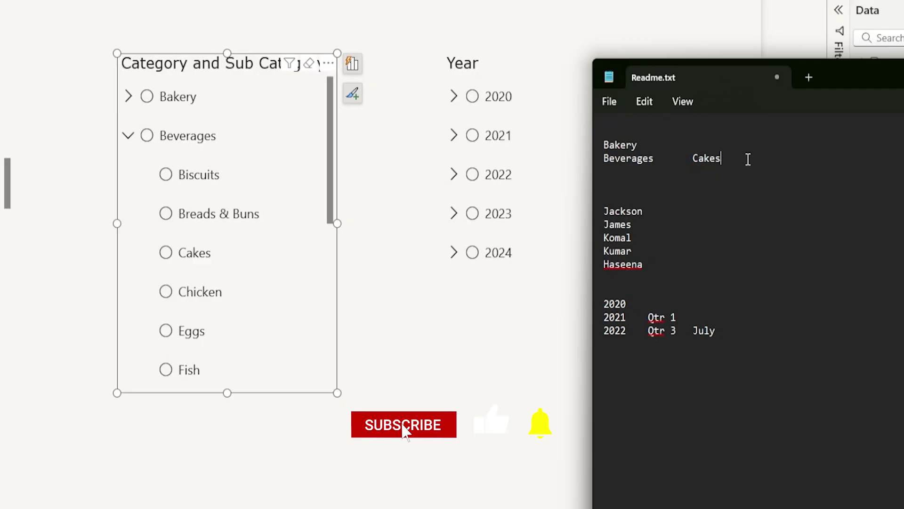
drag(747, 158, 576, 149)
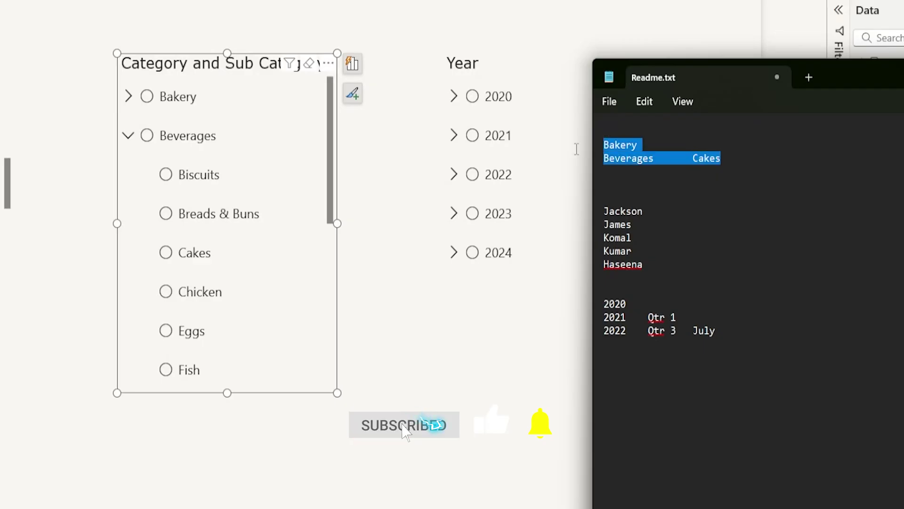
click(231, 65)
Paste Bakery, Beverages and Cakes into the category slicer, then expand Year slicer's 2020 and Qtr 1
key(ctrl+v)
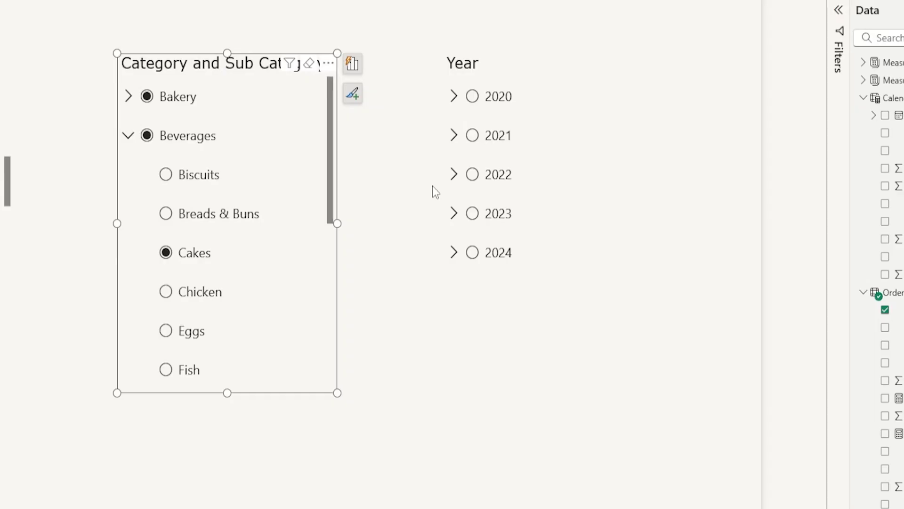
click(516, 73)
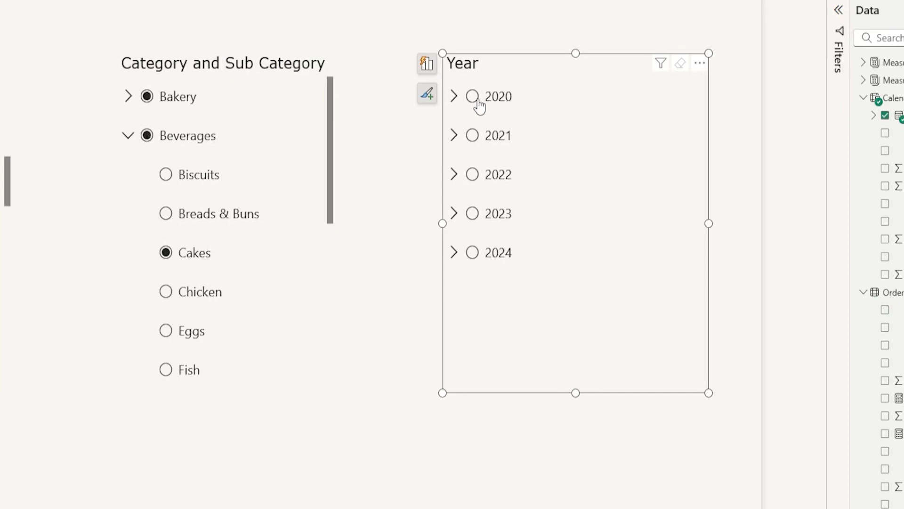
click(454, 100)
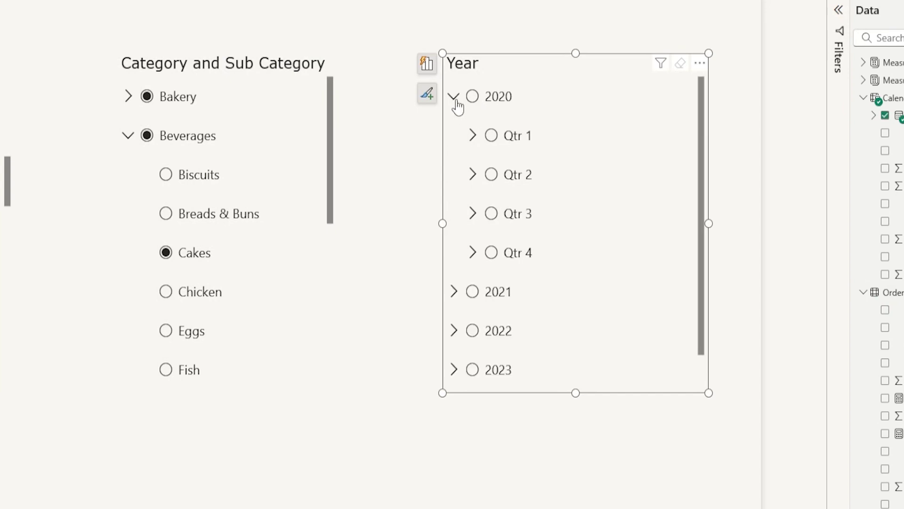
click(473, 136)
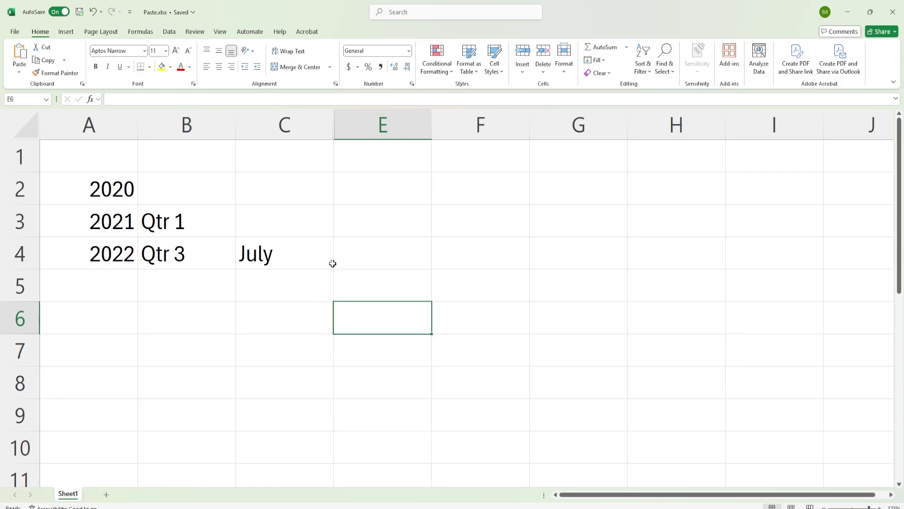
Check columns A, B and C, then select the year, quarter and July block A2:C4
drag(113, 195, 278, 259)
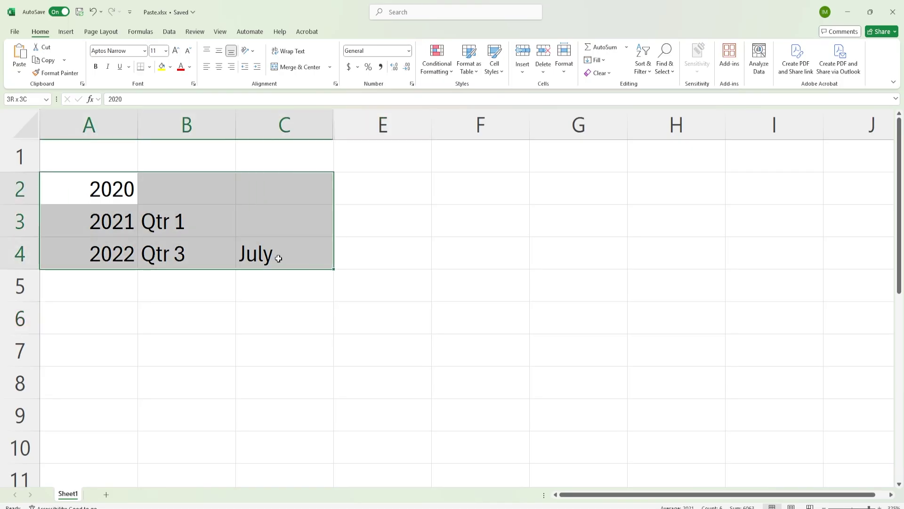
drag(109, 191, 126, 240)
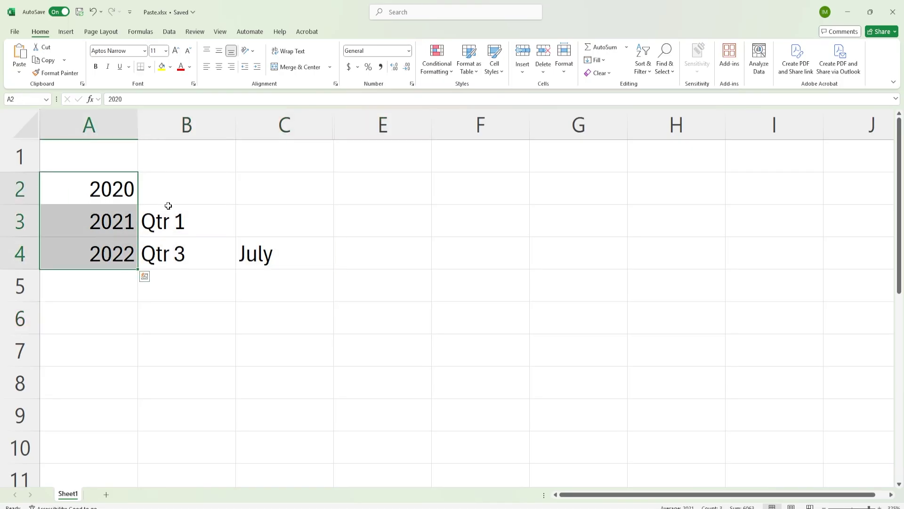
drag(179, 195, 181, 263)
drag(277, 199, 280, 247)
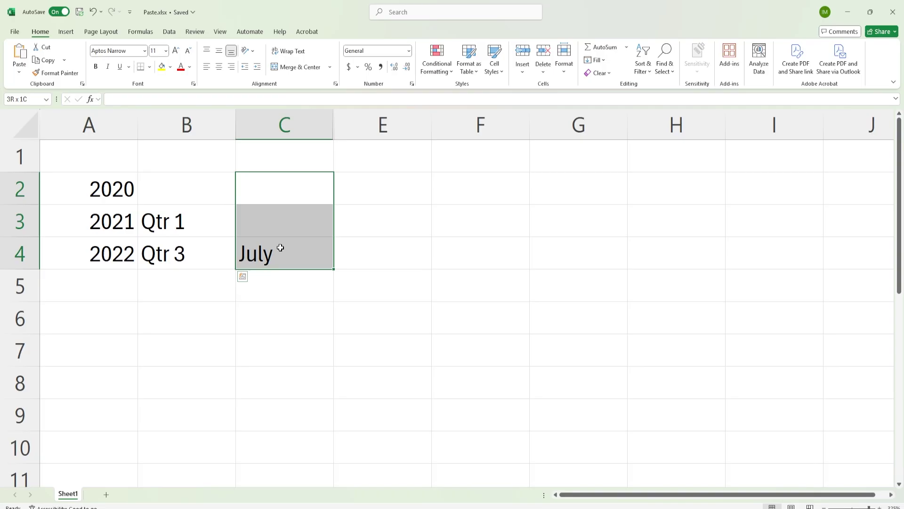
click(193, 306)
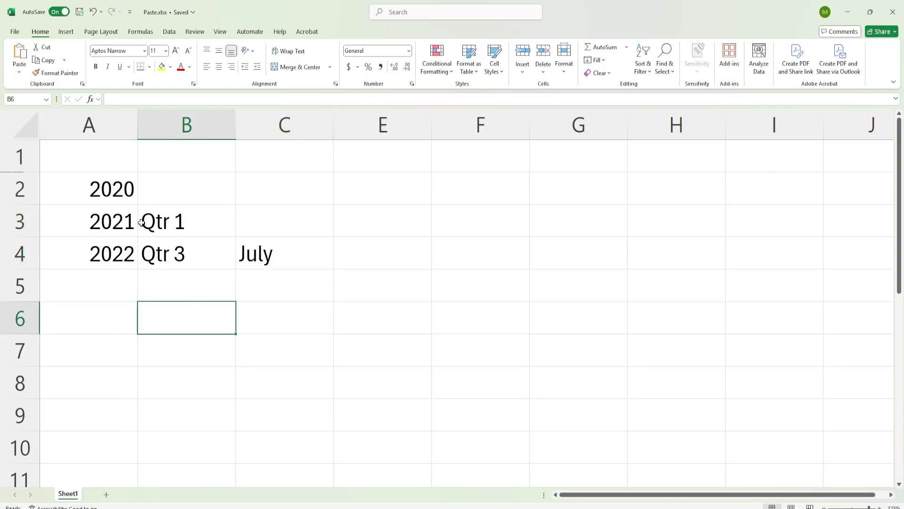
drag(103, 190, 276, 241)
Copy the A2:C4 block, clear the Year slicer, and remove the Category field from the visual
key(ctrl+c)
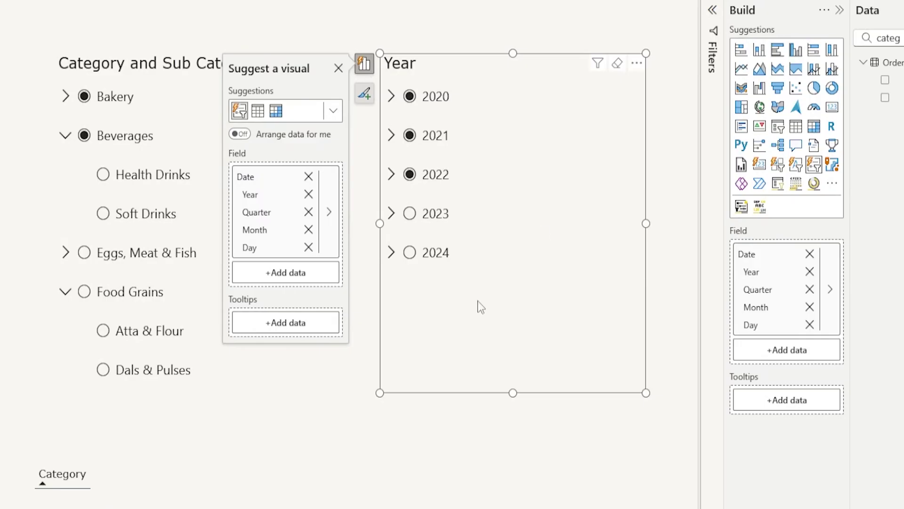
click(617, 64)
click(151, 490)
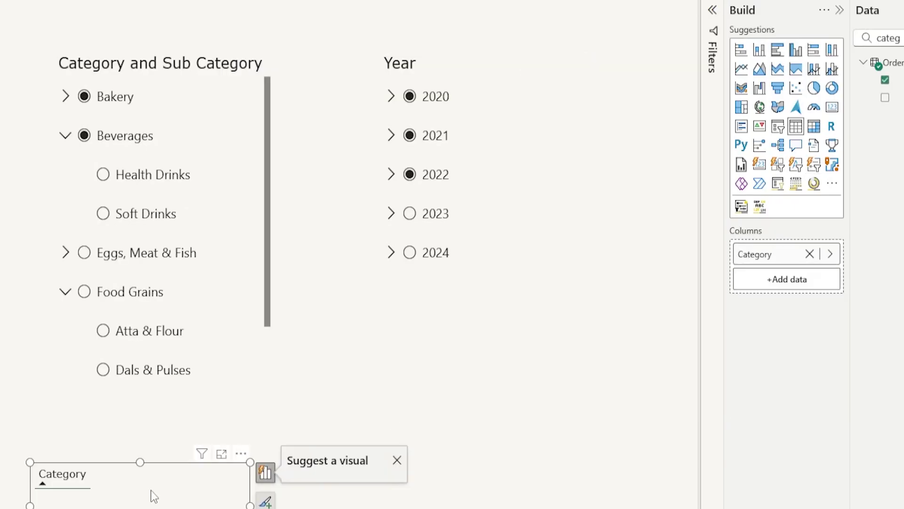
click(325, 460)
click(367, 436)
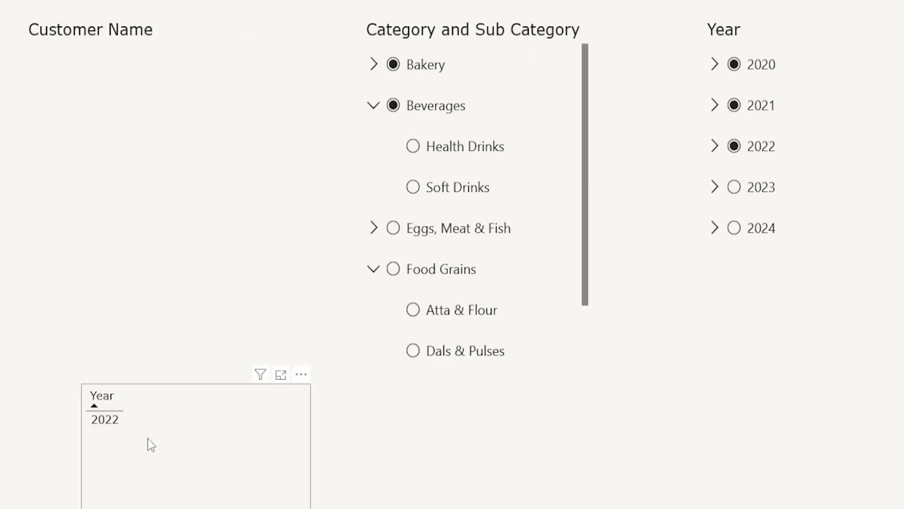
Expand 2022, 2021 and 2020 in the Year, Quarter and Month slicer to inspect its selections
click(715, 147)
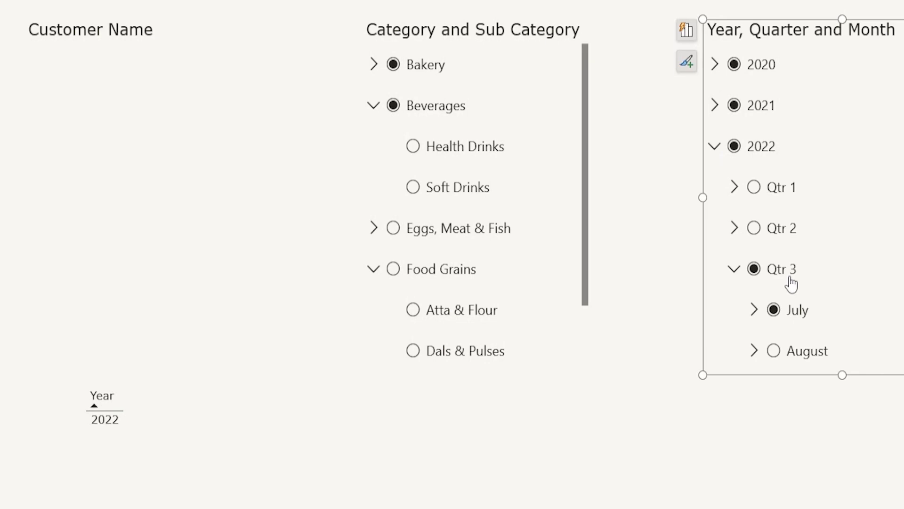
click(715, 107)
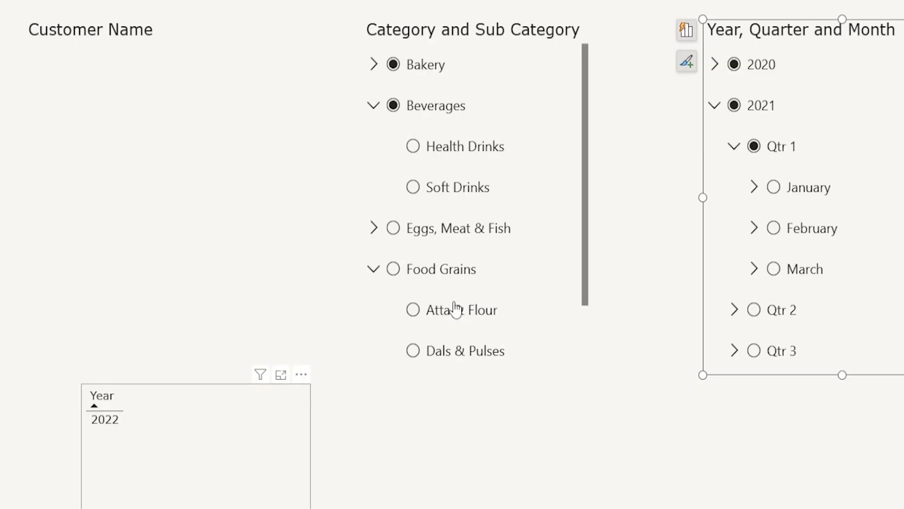
click(714, 67)
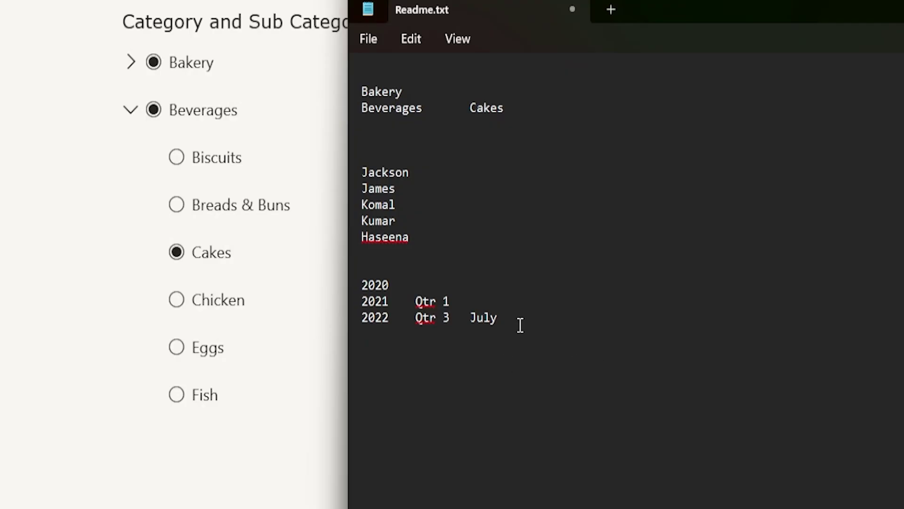
drag(498, 318, 322, 281)
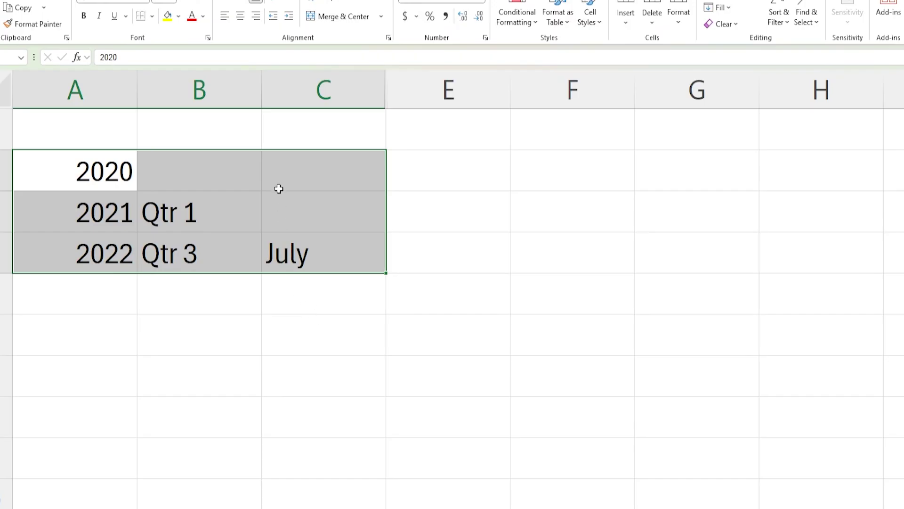
Paste the copied 2020–2022 rows into Readme.txt and copy the pasted tab-separated block
key(ctrl+c)
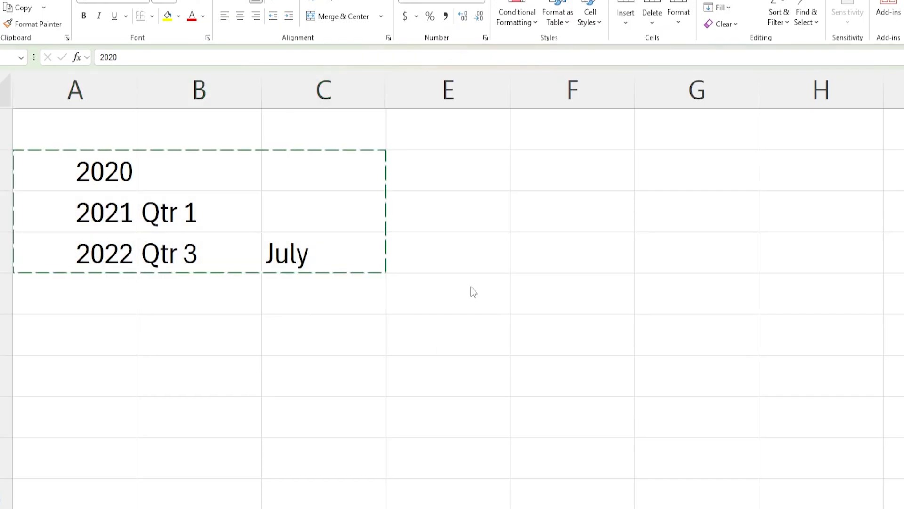
key(alt+Tab)
key(ctrl+v)
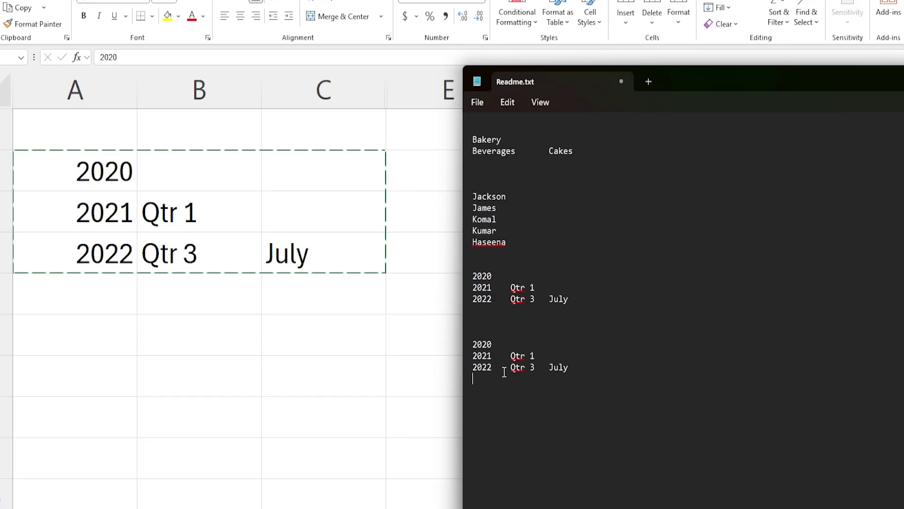
drag(588, 367, 473, 346)
key(ctrl+c)
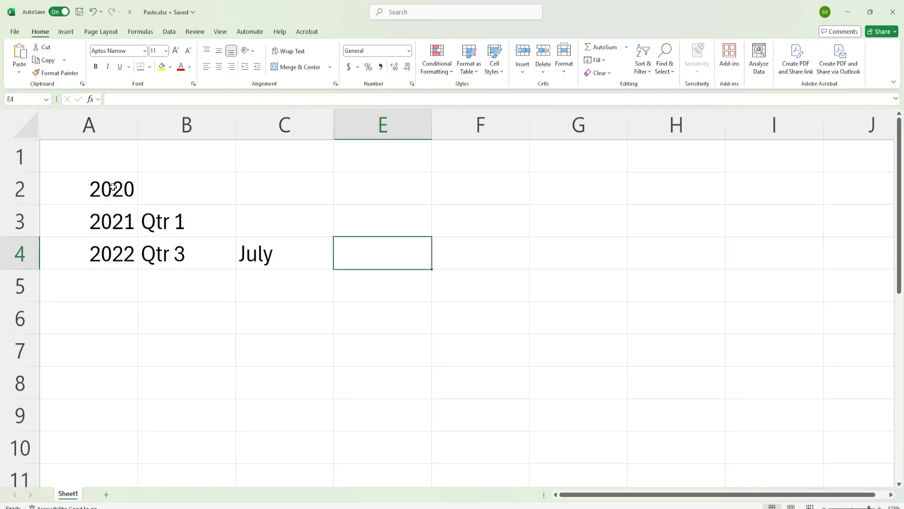
Reselect A2:C4 in Excel, bring up Quick Analysis, then dismiss it
drag(113, 187, 246, 250)
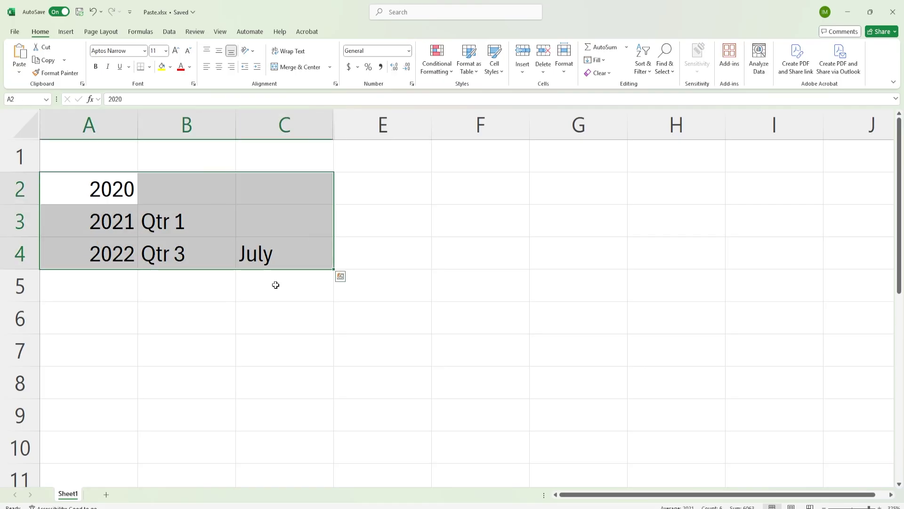
key(ctrl+q)
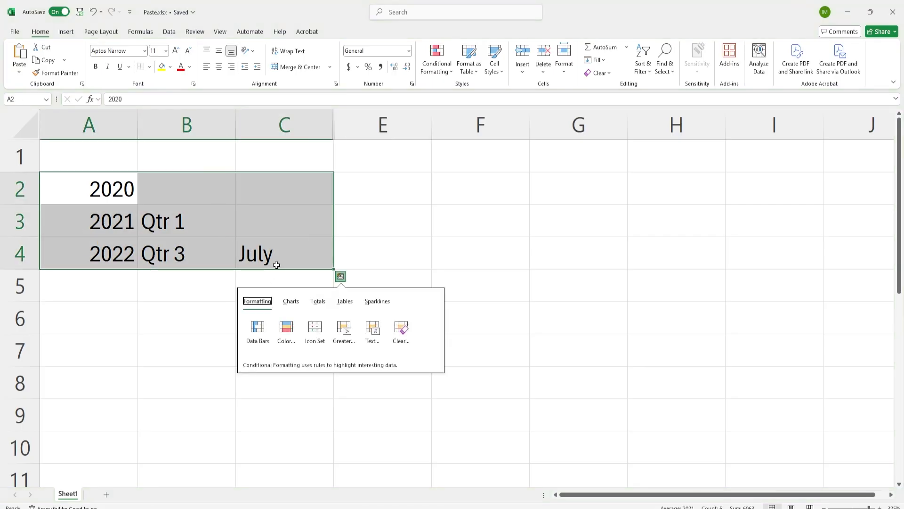
click(429, 233)
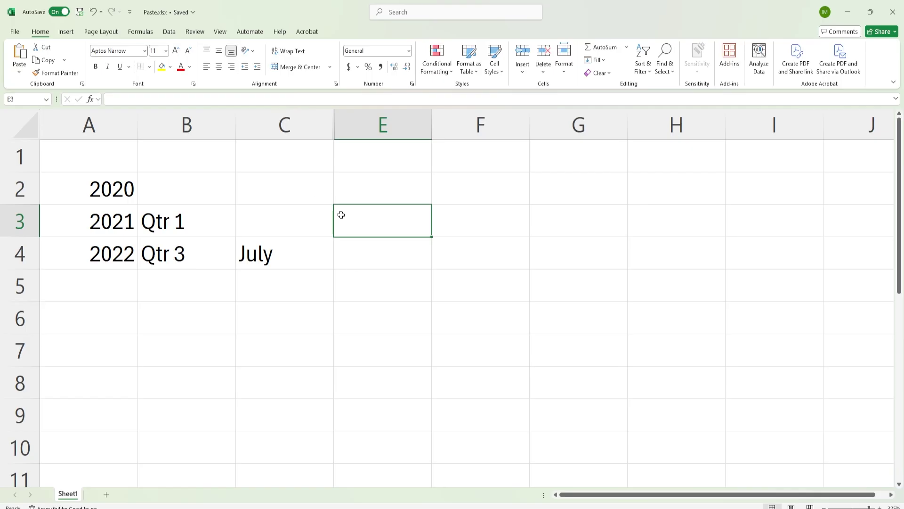
Restore column D and fill D2:D4 with =TEXTJOIN(CHAR(9), TRUE, A2:C2) tab-joined year, quarter and month
key(ctrl+z)
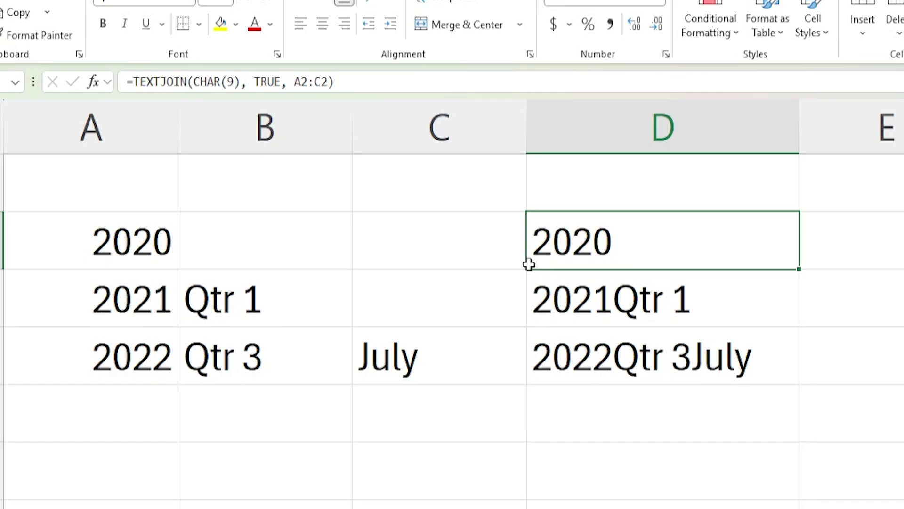
click(194, 82)
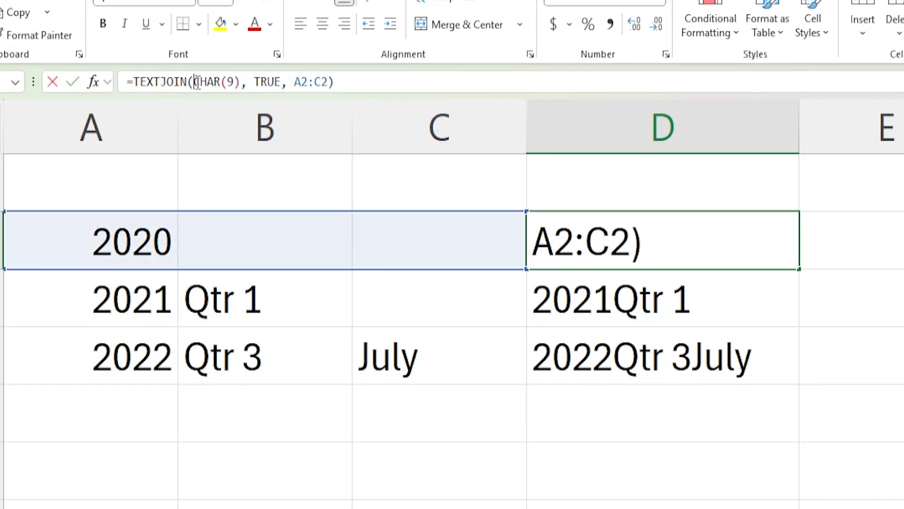
drag(194, 82, 241, 82)
key(ctrl+Return)
drag(630, 242, 655, 351)
key(ctrl+d)
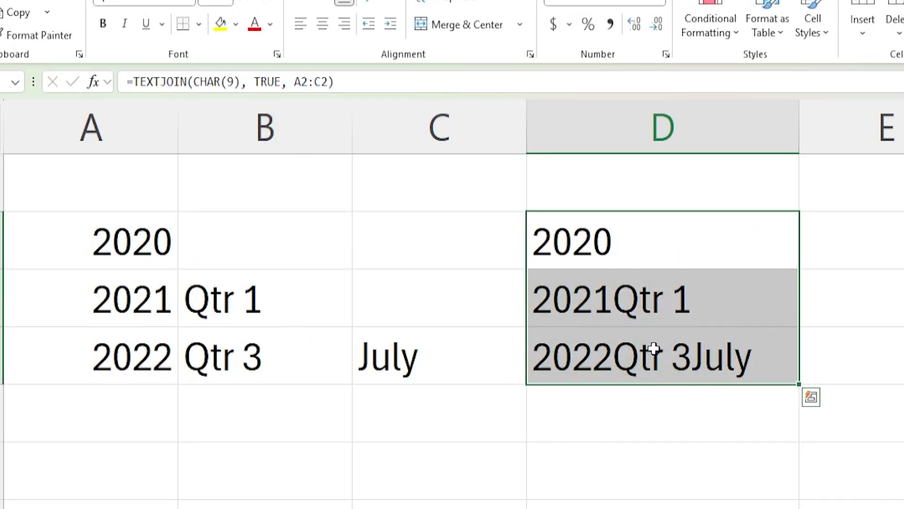
Copy the joined values in D2:D4 and paste them into the Readme notes
key(ctrl+c)
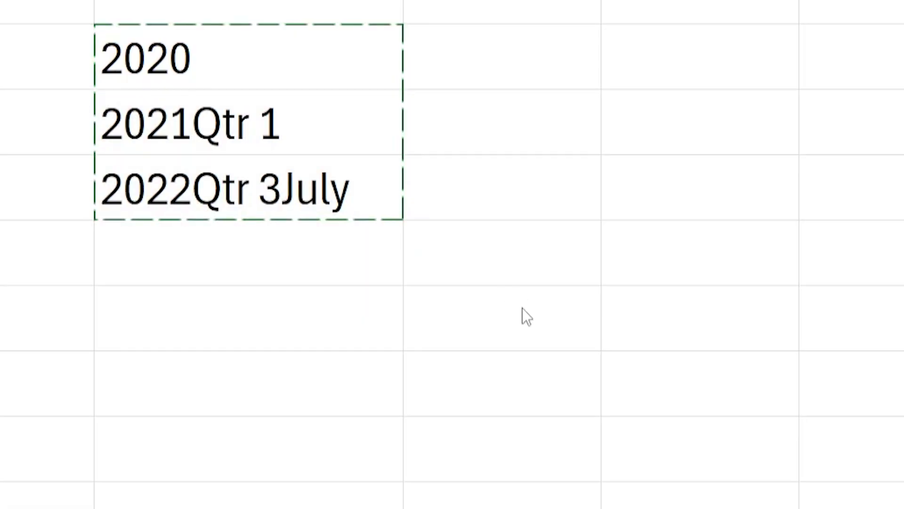
key(alt+Tab)
key(ctrl+v)
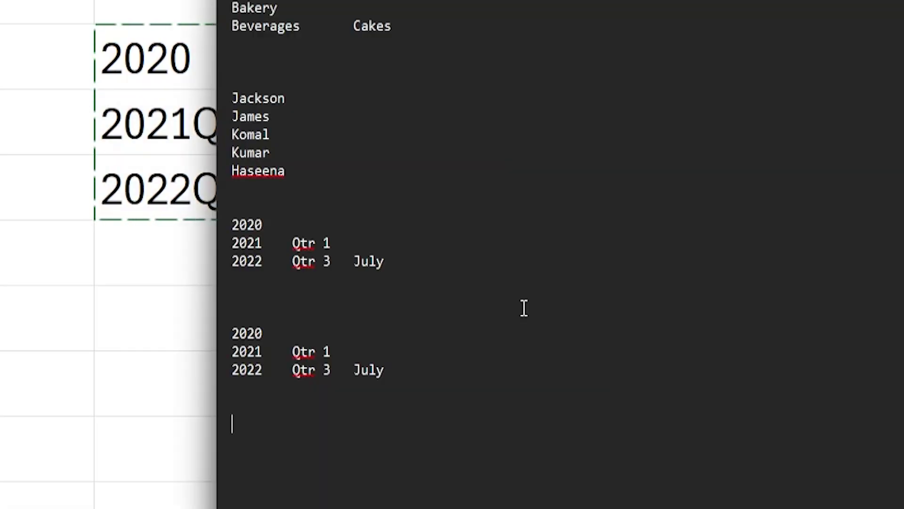
key(ctrl+v)
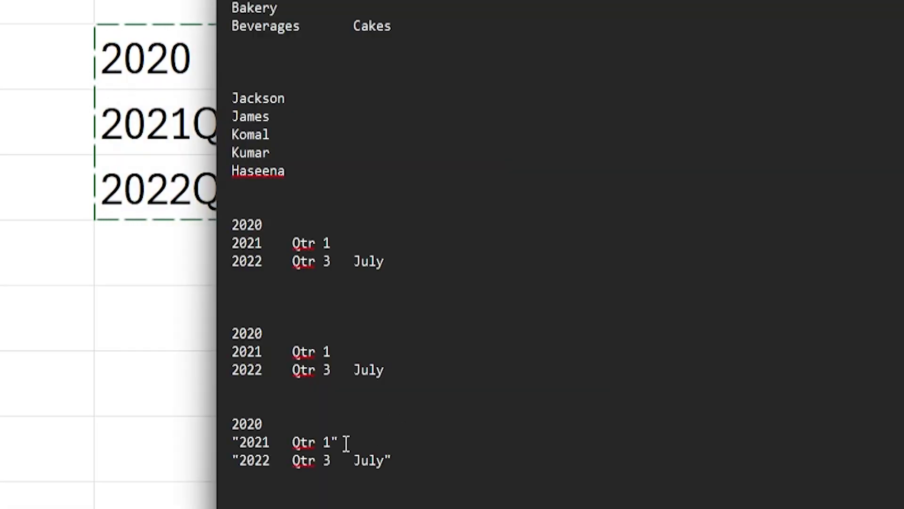
Strip every quotation mark from the three pasted lines and copy the cleaned date block
drag(443, 472, 228, 424)
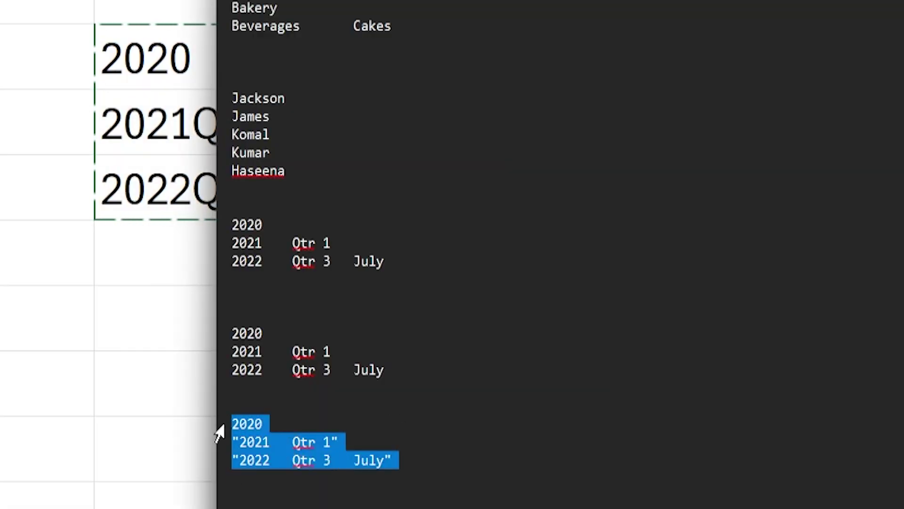
key(ctrl+h)
key(BackSpace)
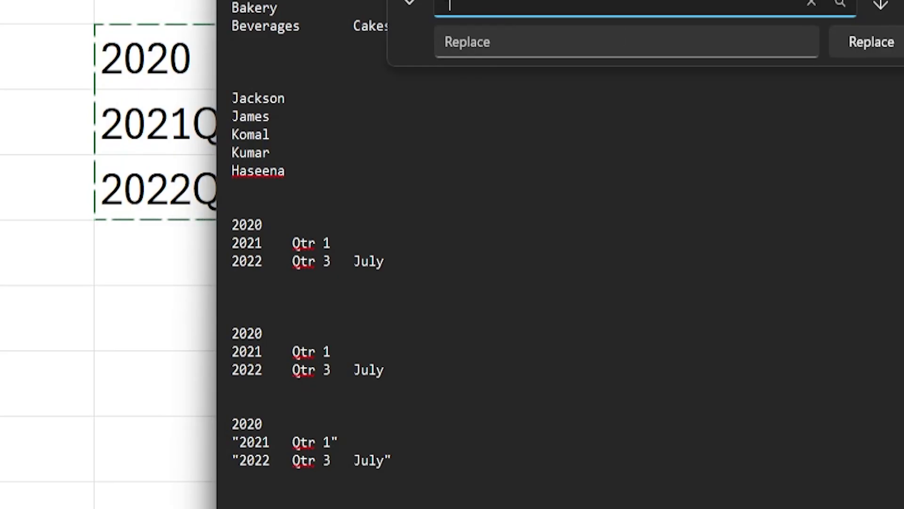
text(")
scroll(579, 498, up, 2)
scroll(544, 449, down, 2)
key(ctrl+alt+Return)
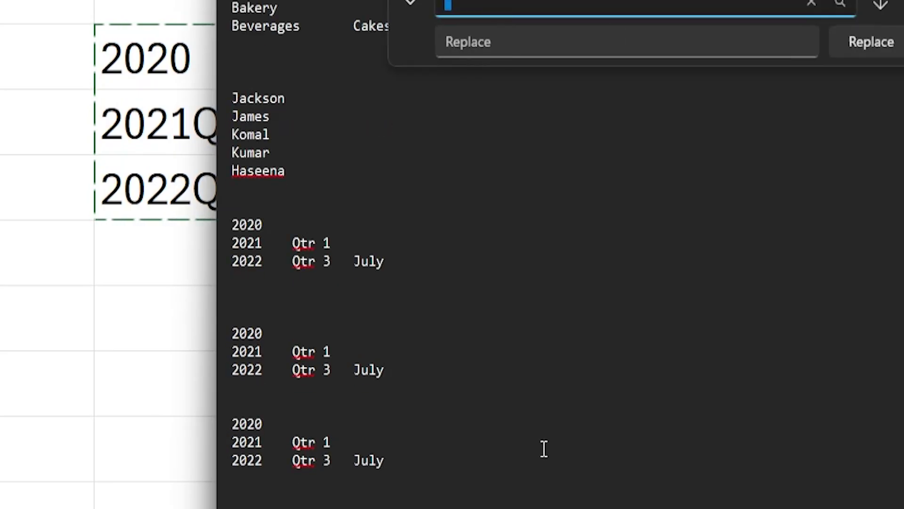
key(Escape)
drag(407, 464, 231, 422)
key(ctrl+c)
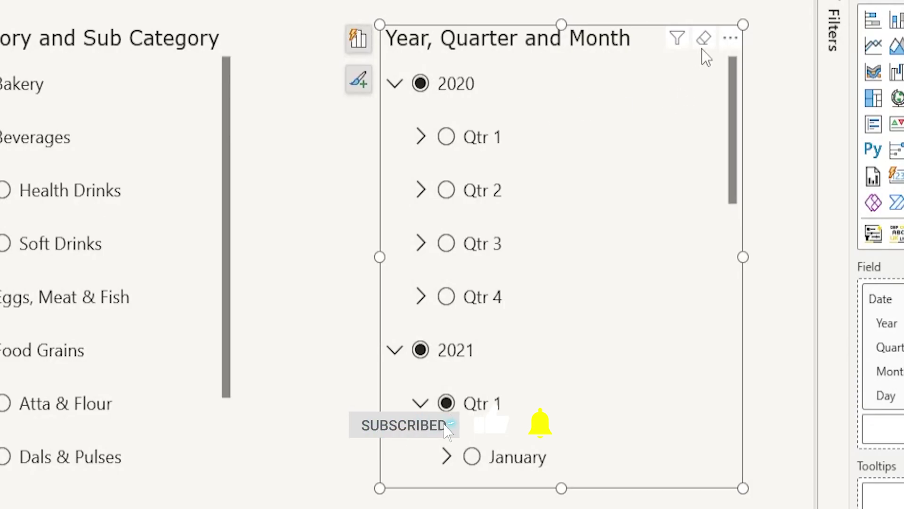
Clear the Year, Quarter and Month slicer, then paste the copied dates to select them
click(703, 40)
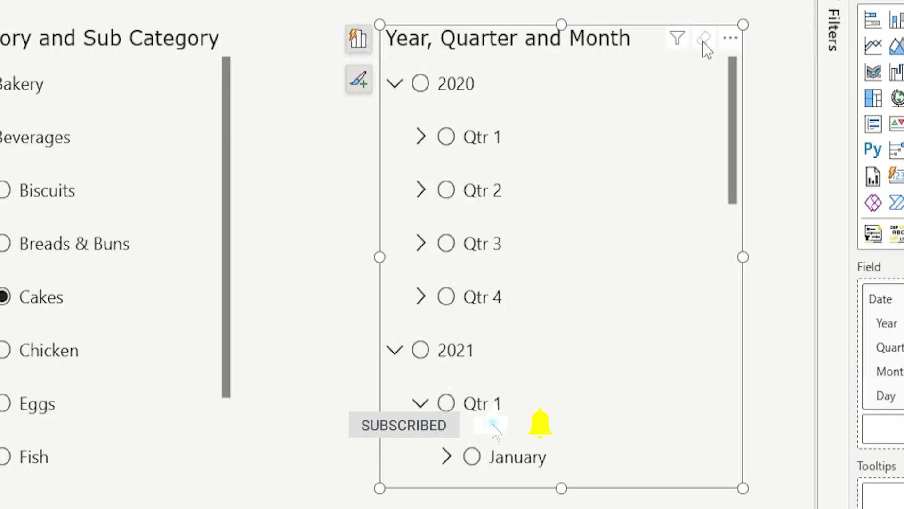
key(ctrl+z)
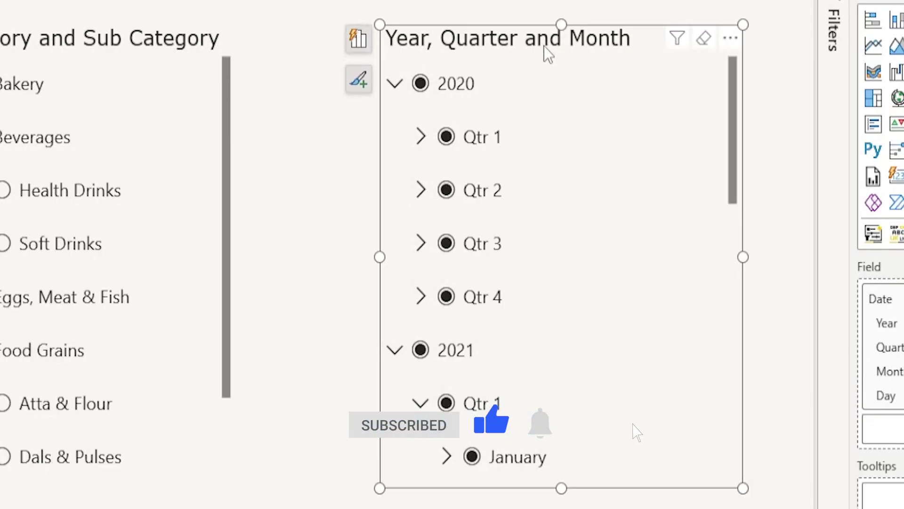